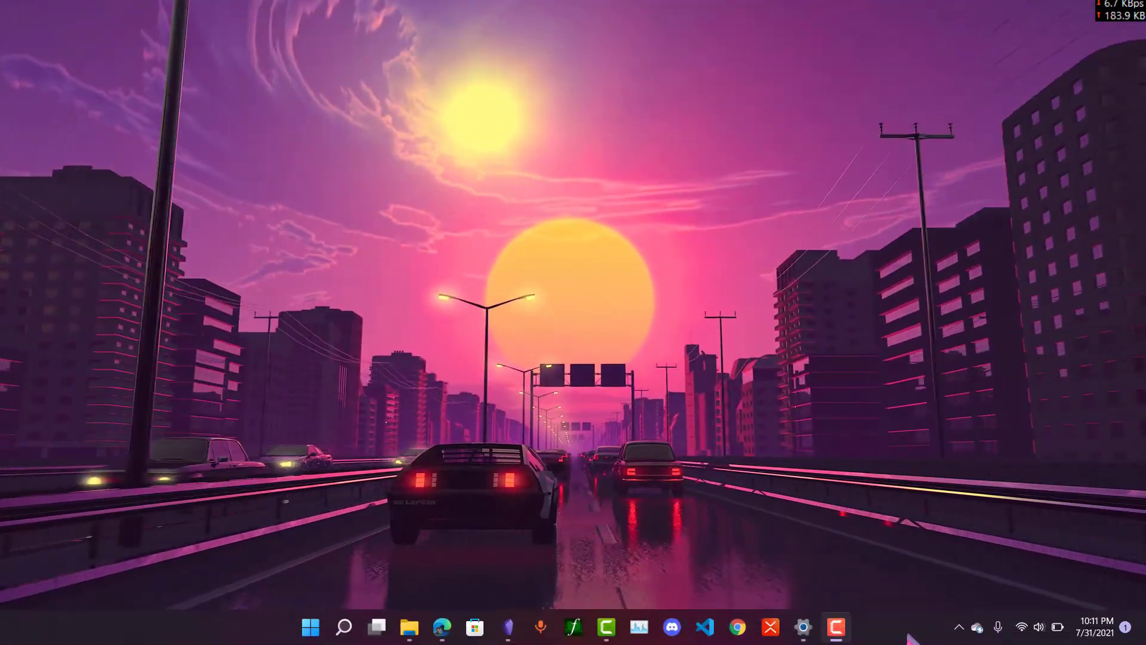
Exit Lively Wallpaper from its system-tray icon so the animated city wallpaper stops
click(959, 627)
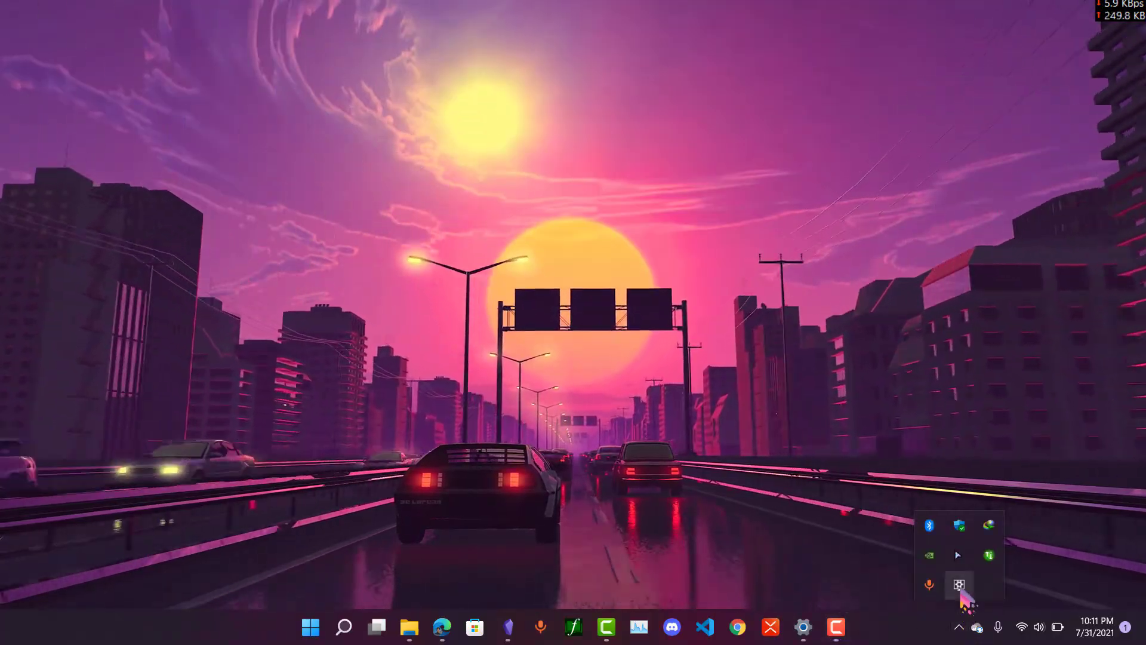
right_click(959, 585)
click(988, 597)
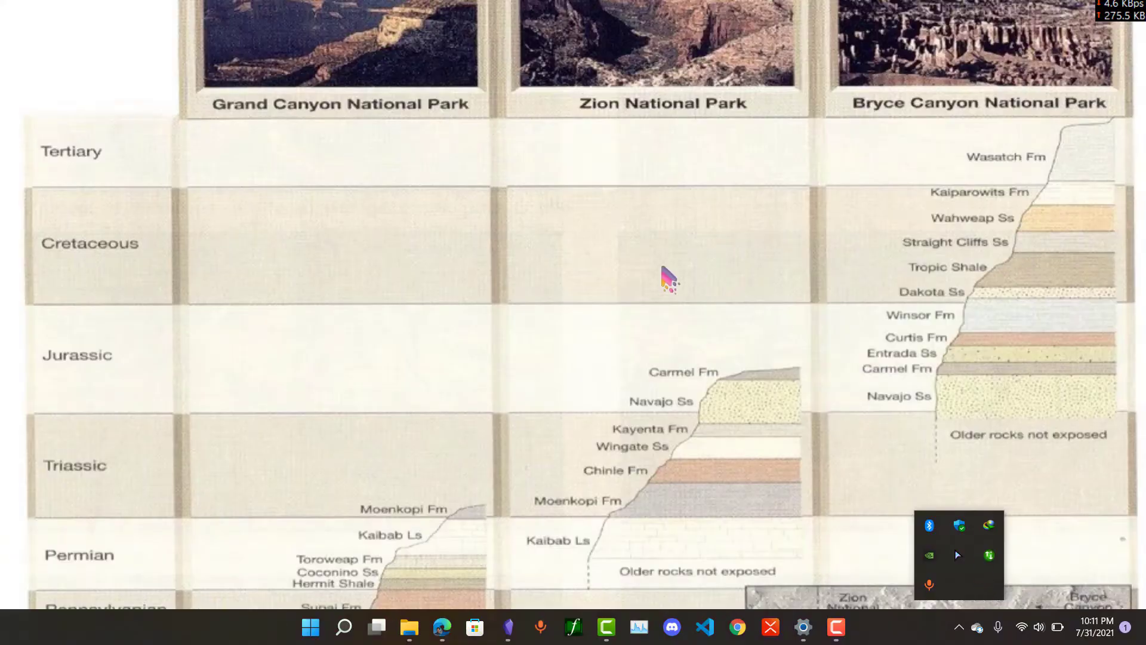
Return to Edge and jump to the Lively Wallpaper site's v1.7.0.2 Download section
click(440, 628)
scroll(627, 494, up, 20)
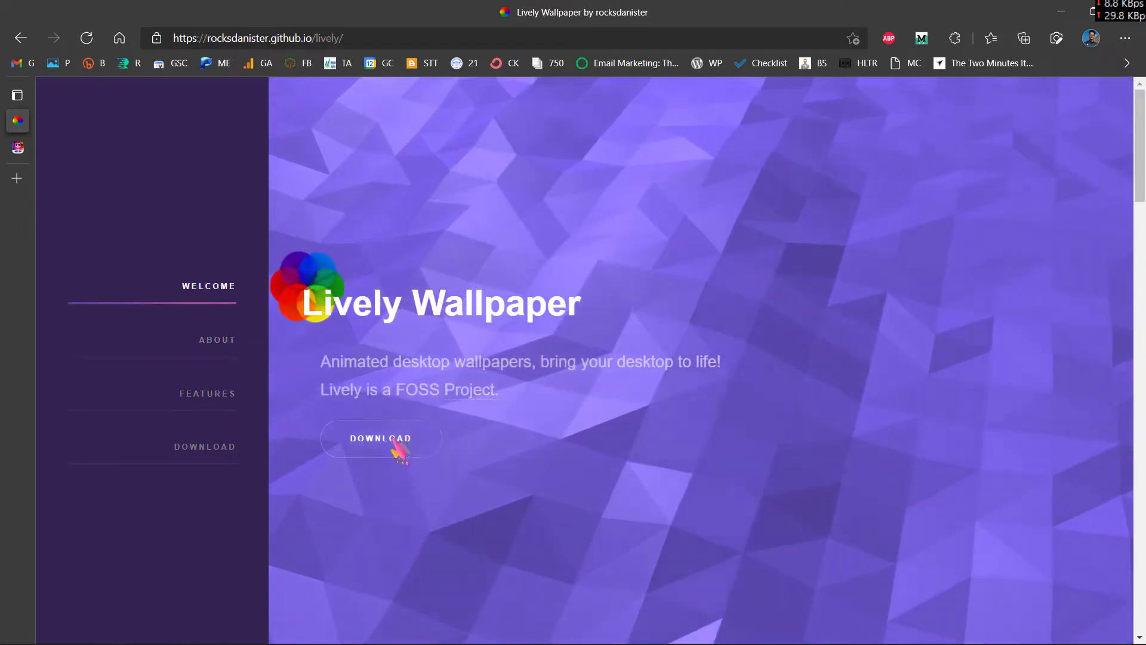
click(397, 441)
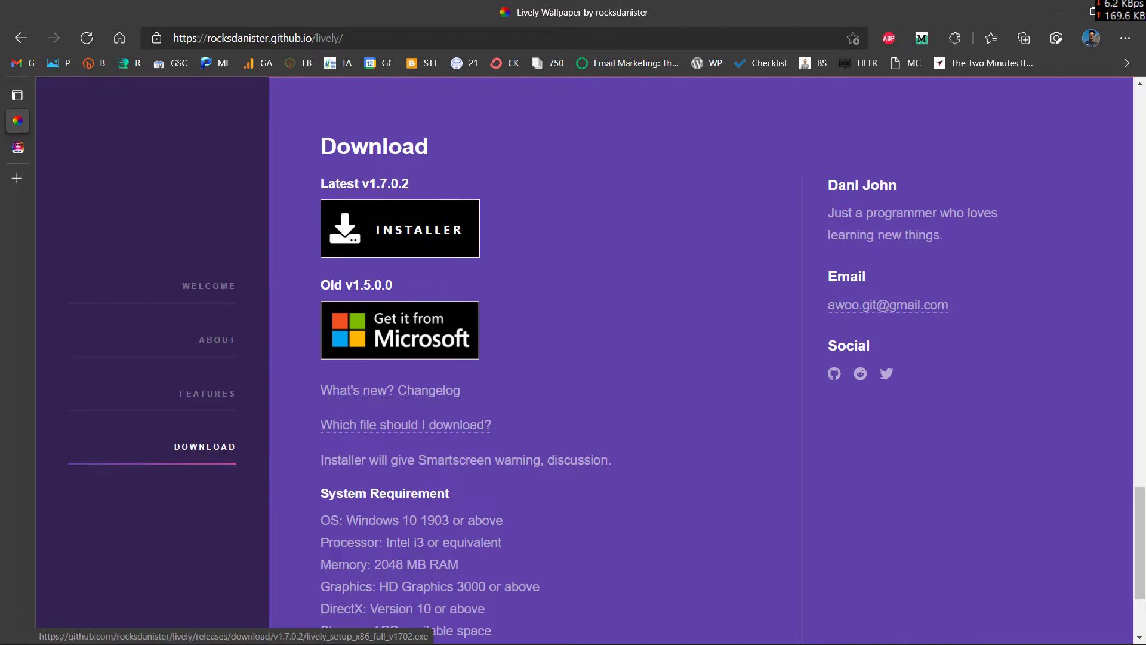
Launch the downloaded Lively setup from Programs, installing for all users in English
mouse_move(439, 636)
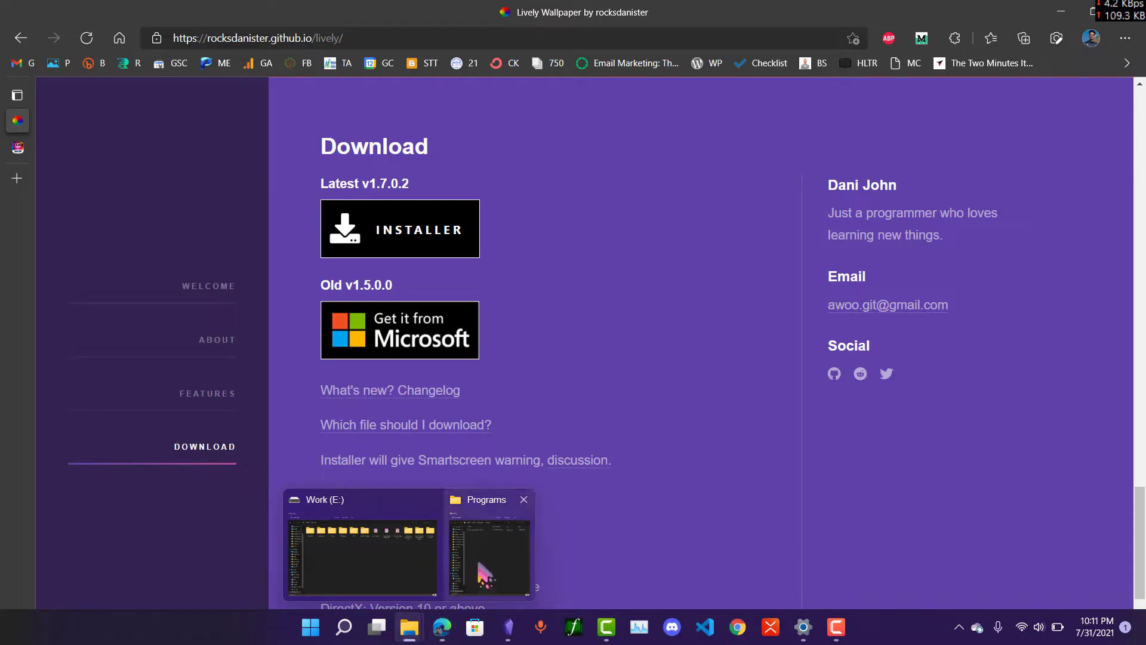
click(491, 566)
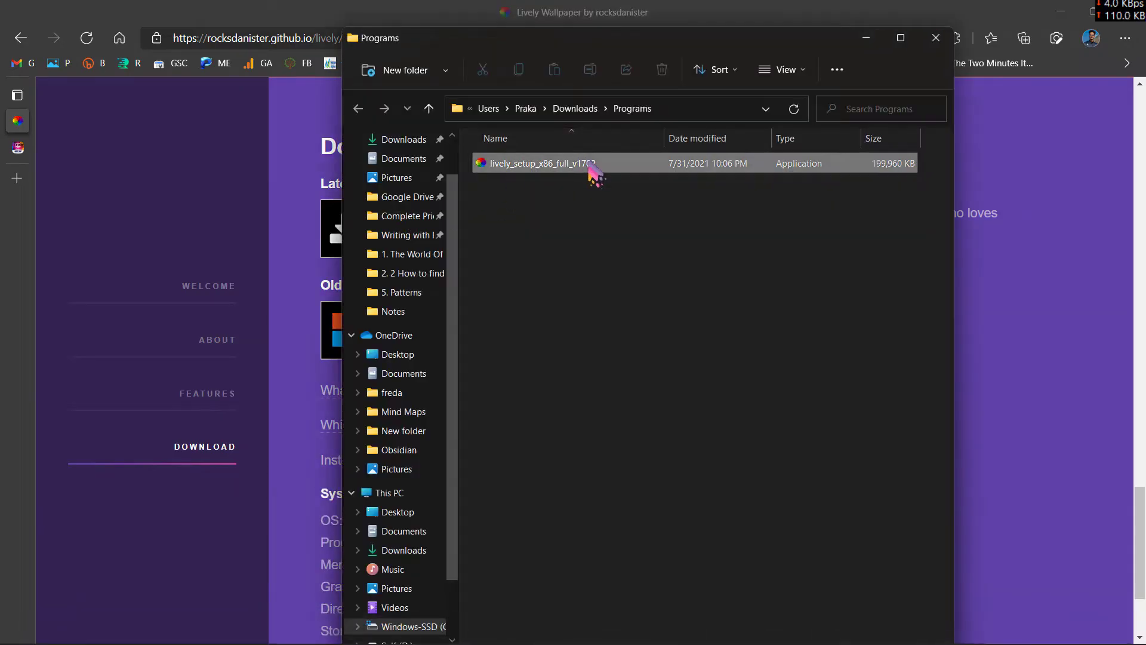
double_click(588, 167)
click(597, 346)
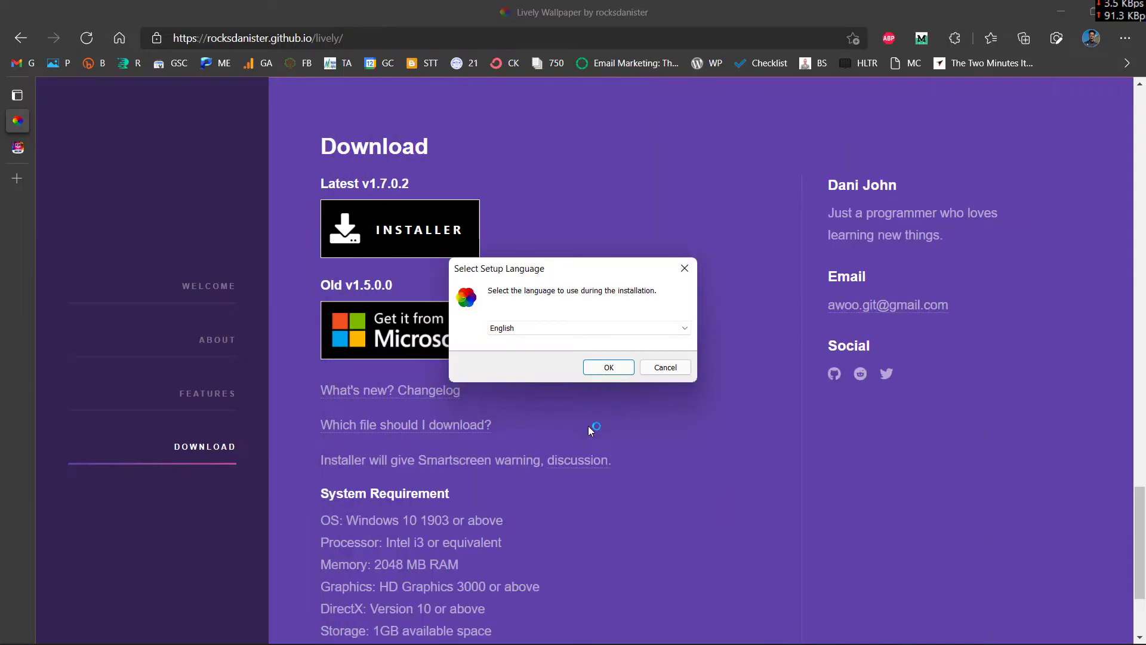
click(608, 367)
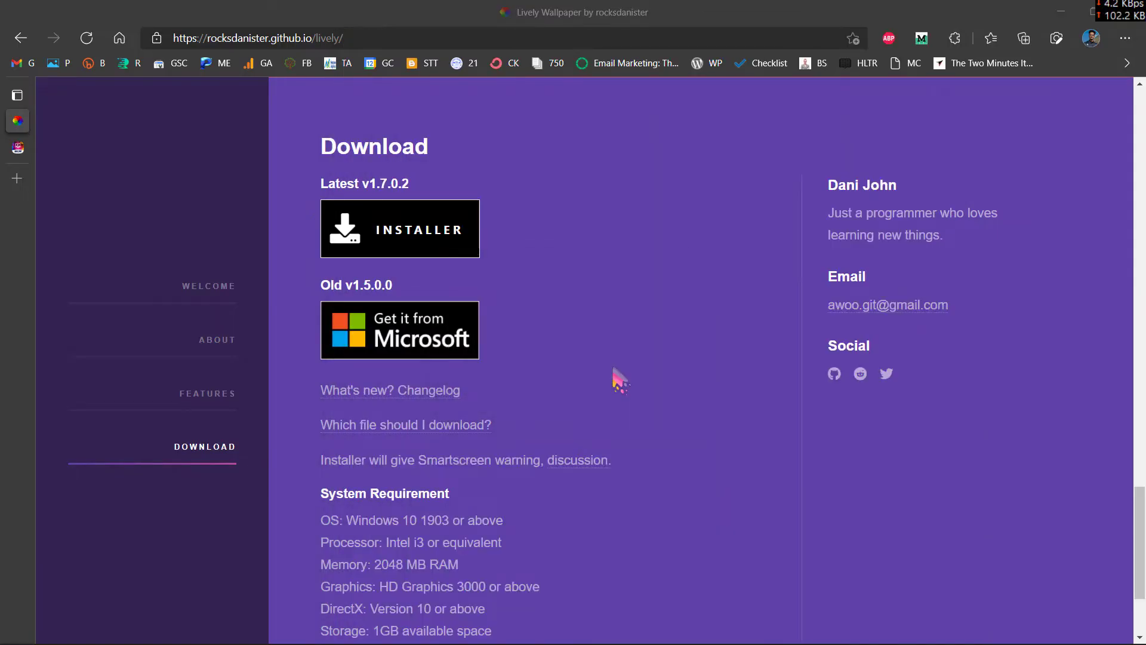
Accept the license, keep default location, desktop shortcut and startup tasks, install, and defer the restart
click(693, 475)
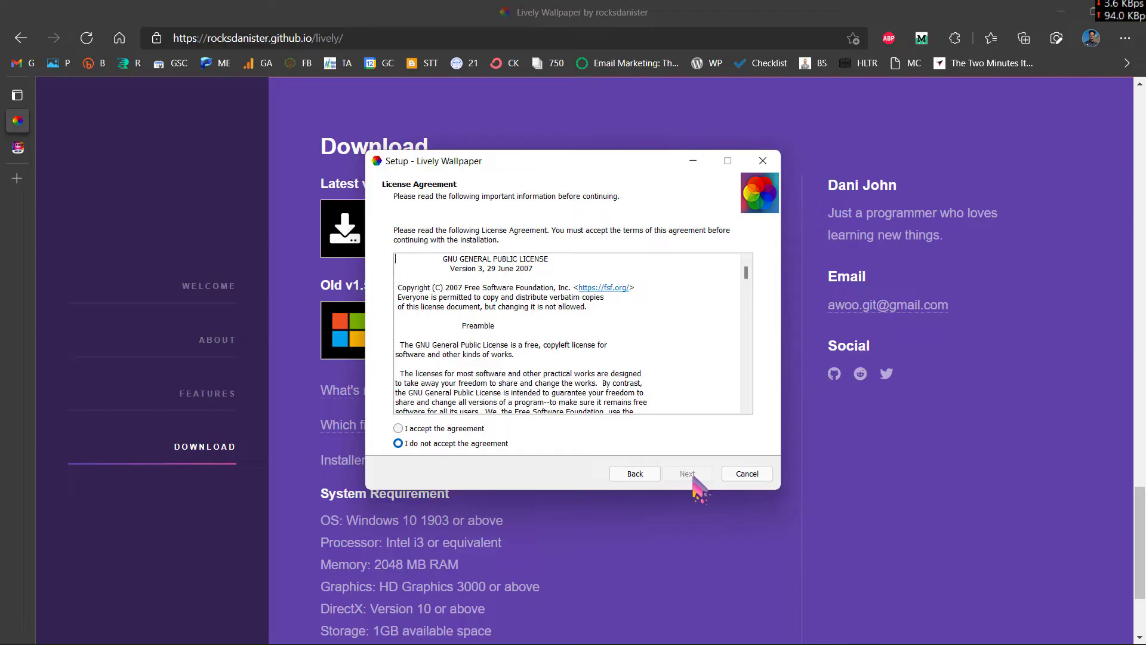
click(445, 428)
click(687, 473)
click(687, 474)
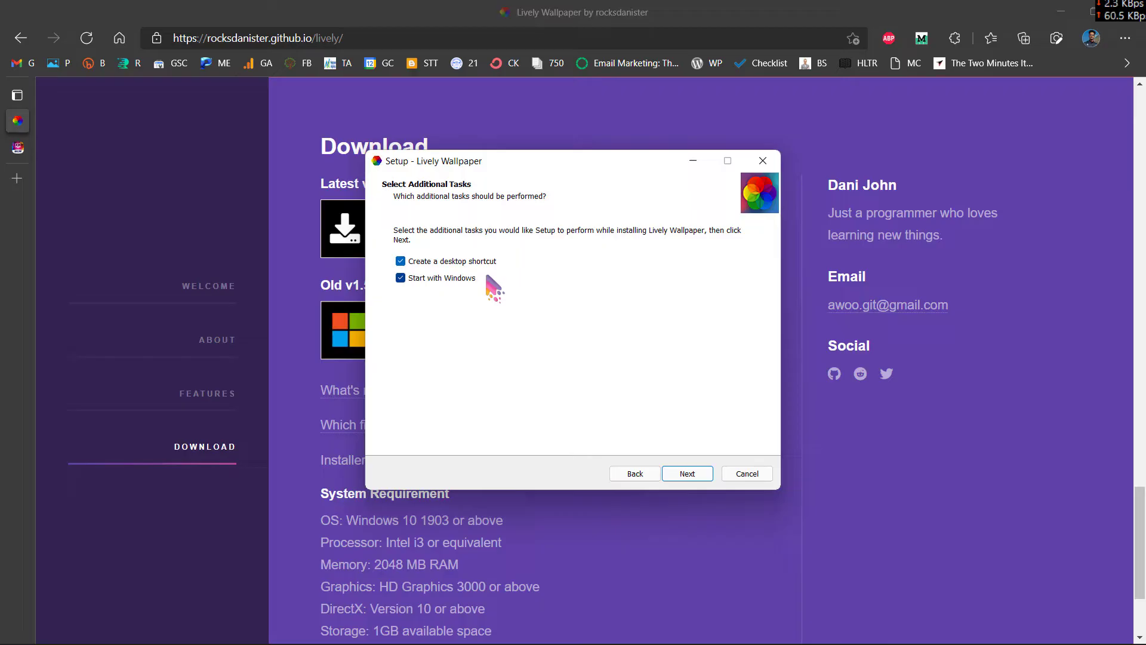
click(703, 475)
click(703, 475)
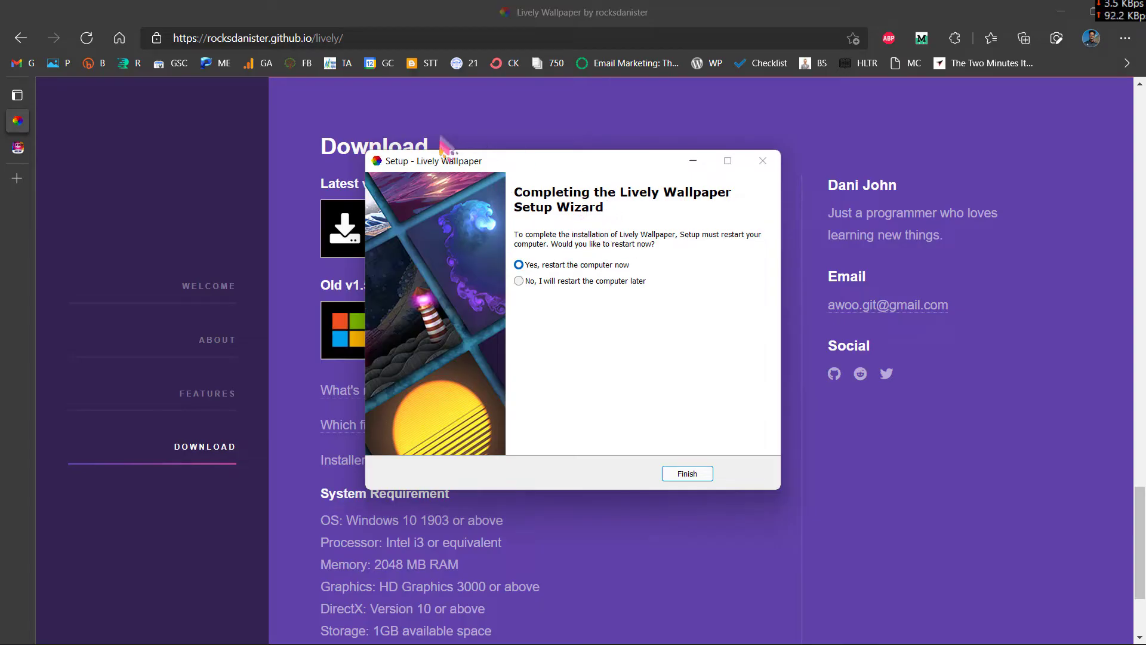
click(551, 283)
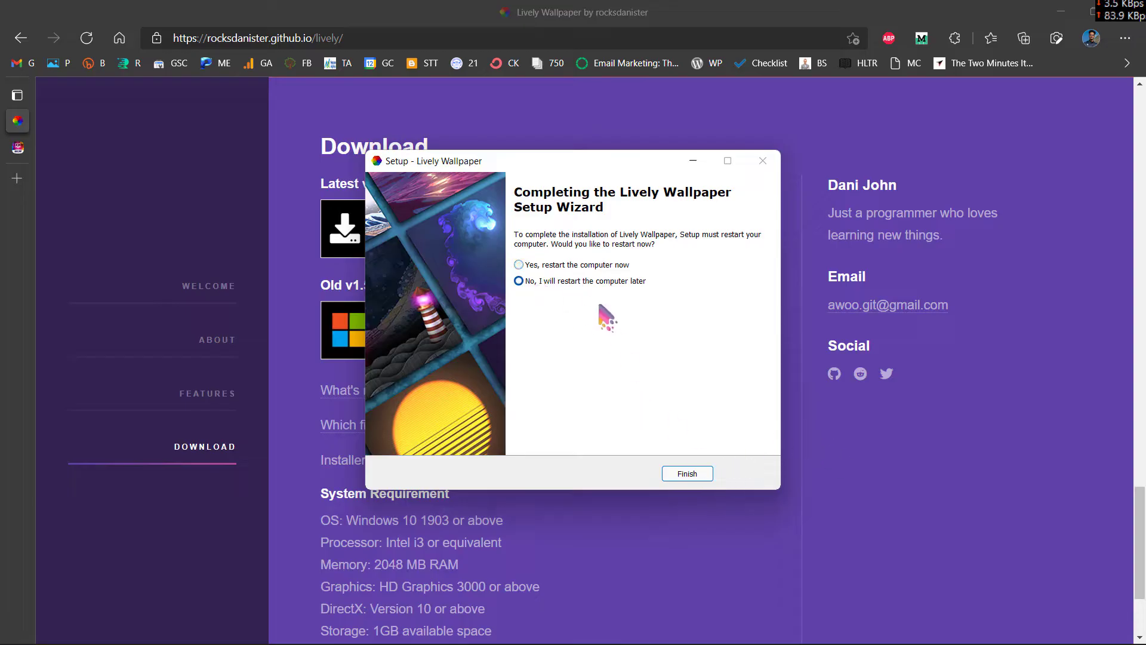
click(687, 474)
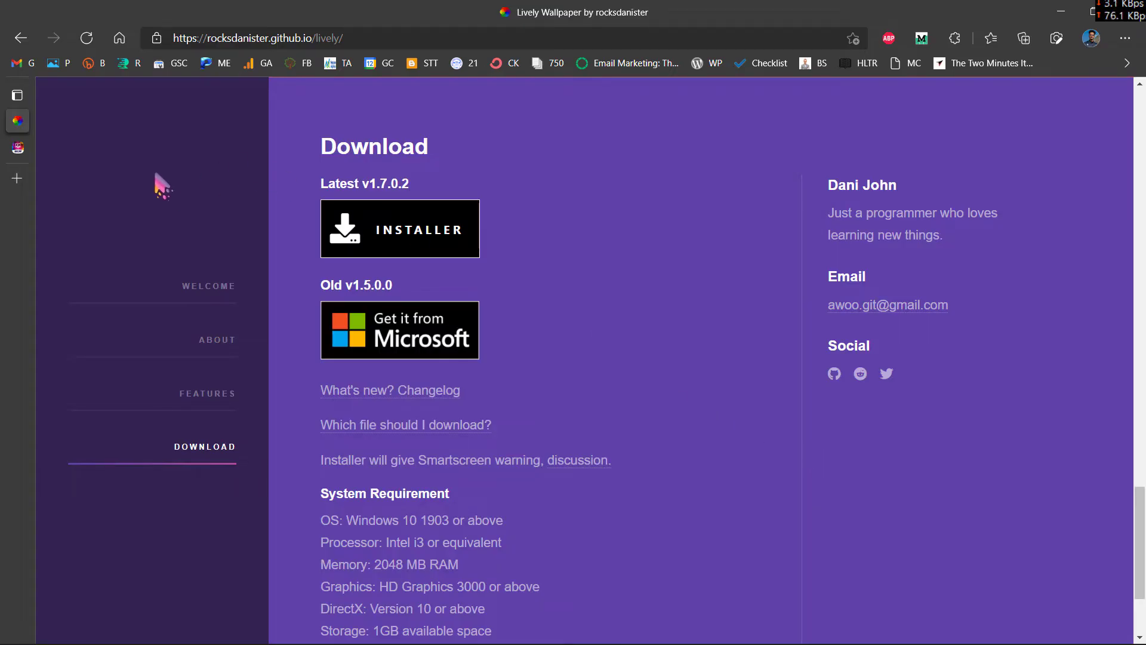
Switch to MyLiveWallpapers and browse the Sci-Fi live wallpaper category grid
click(20, 150)
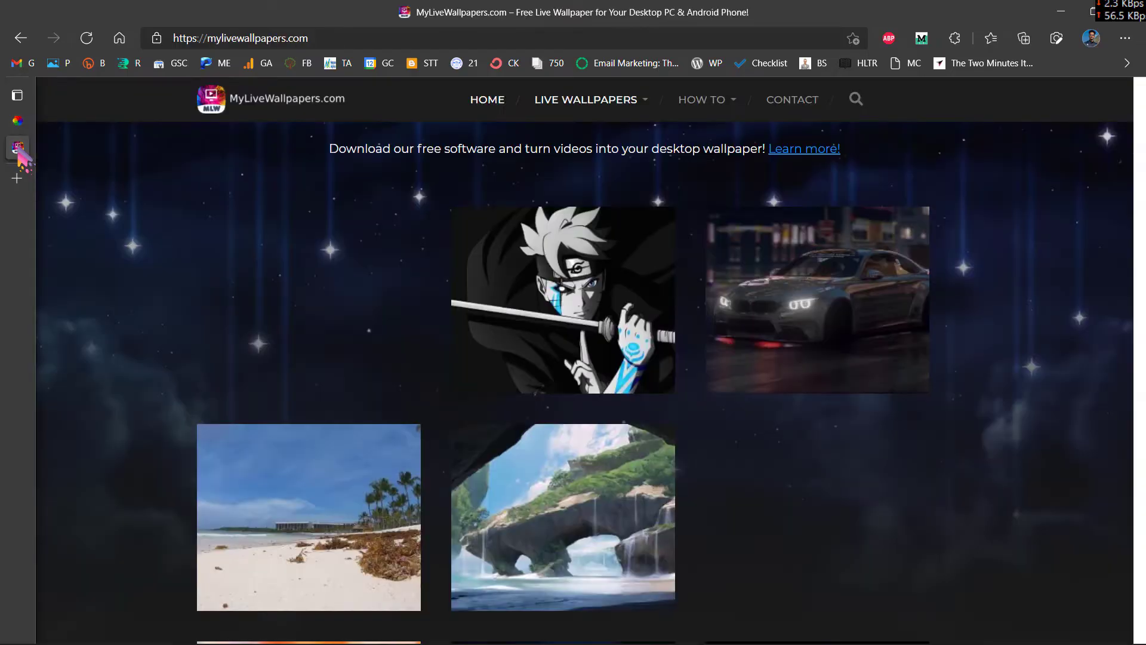
mouse_move(60, 132)
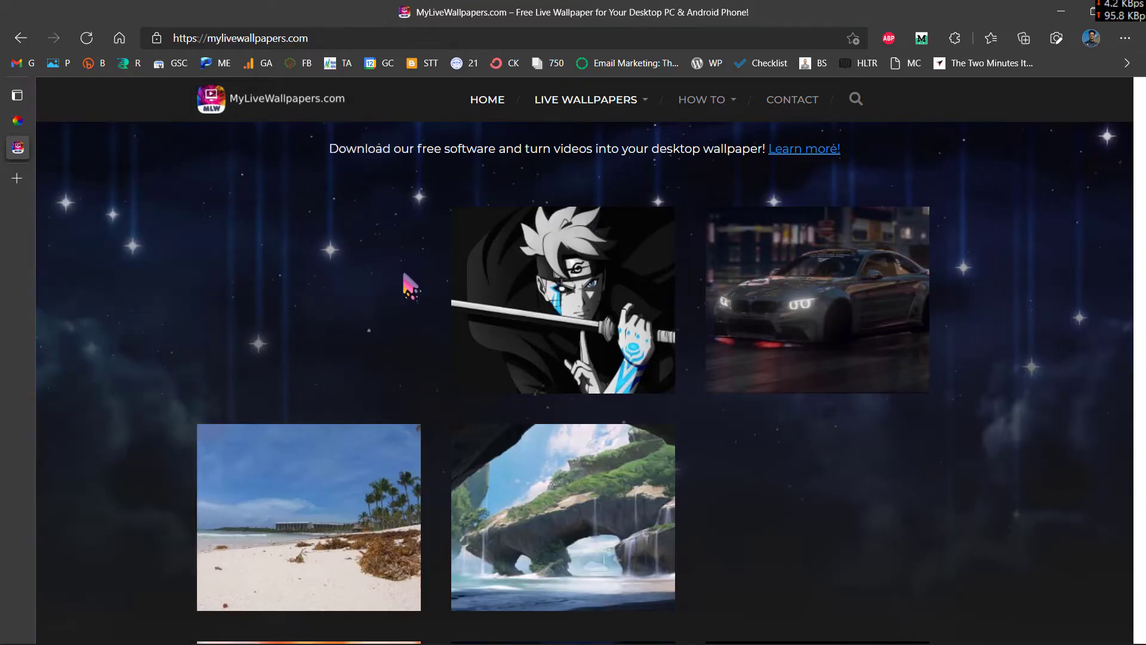
scroll(445, 305, down, 10)
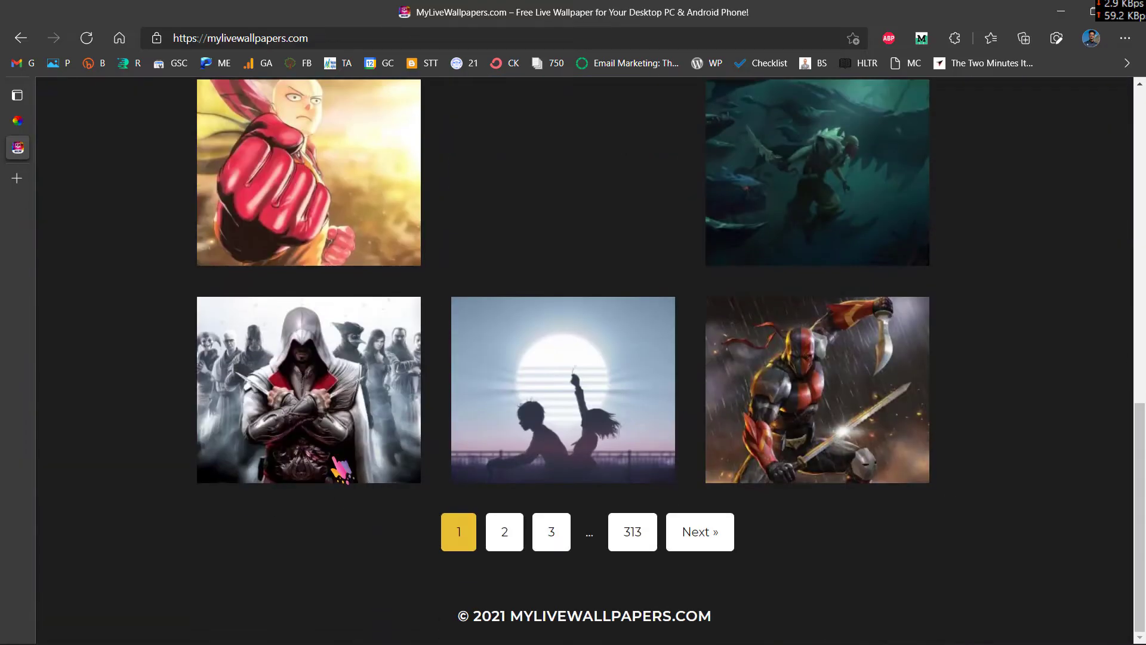
scroll(335, 472, up, 1)
scroll(314, 441, up, 10)
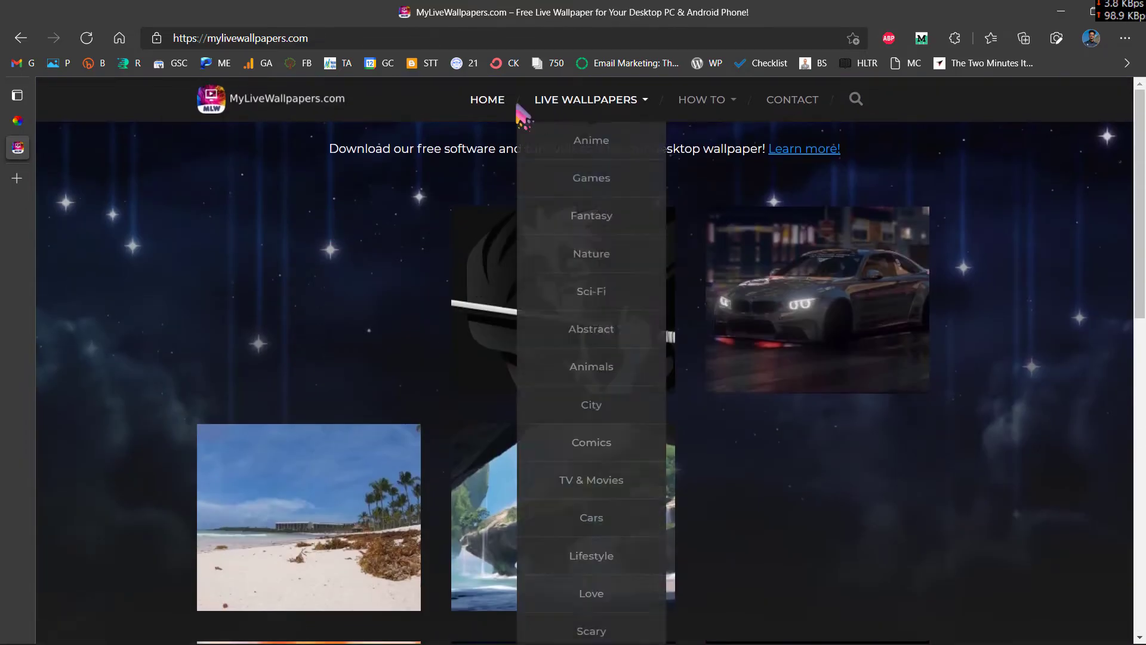
mouse_move(631, 102)
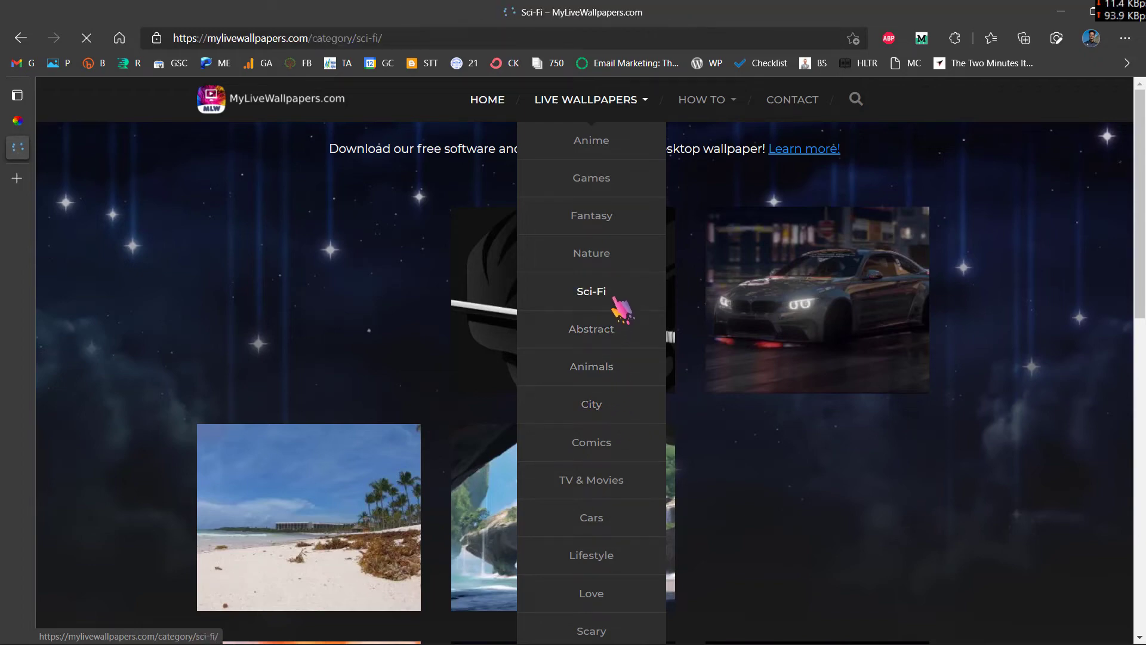
scroll(699, 281, down, 3)
scroll(491, 302, up, 2)
scroll(495, 307, down, 7)
scroll(633, 306, up, 8)
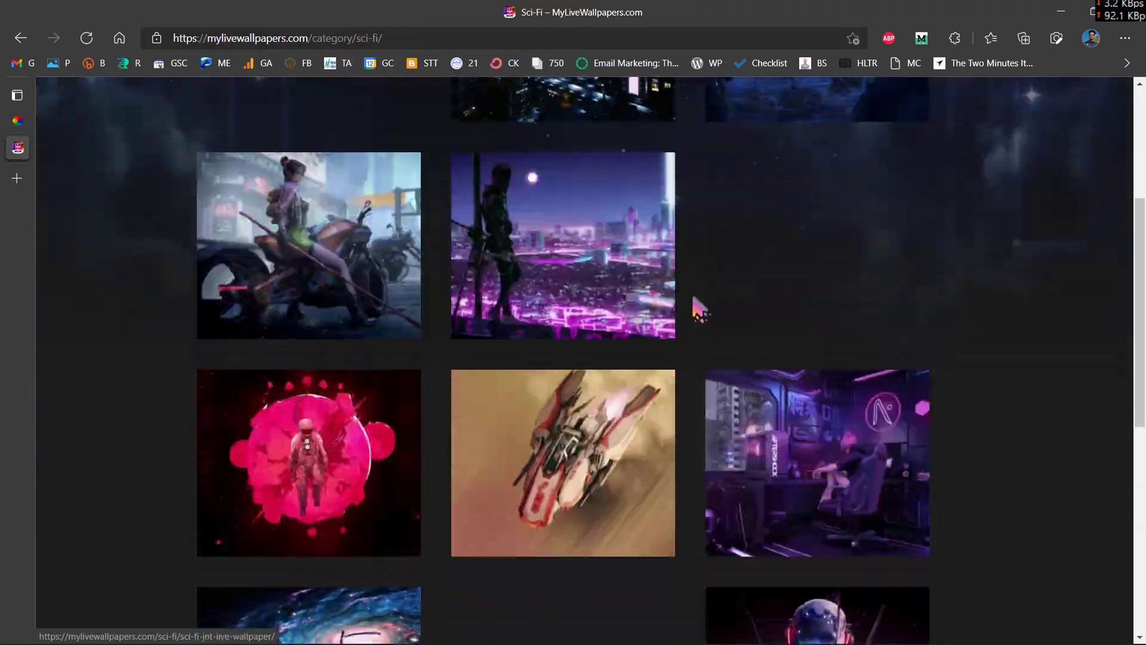
scroll(777, 251, down, 4)
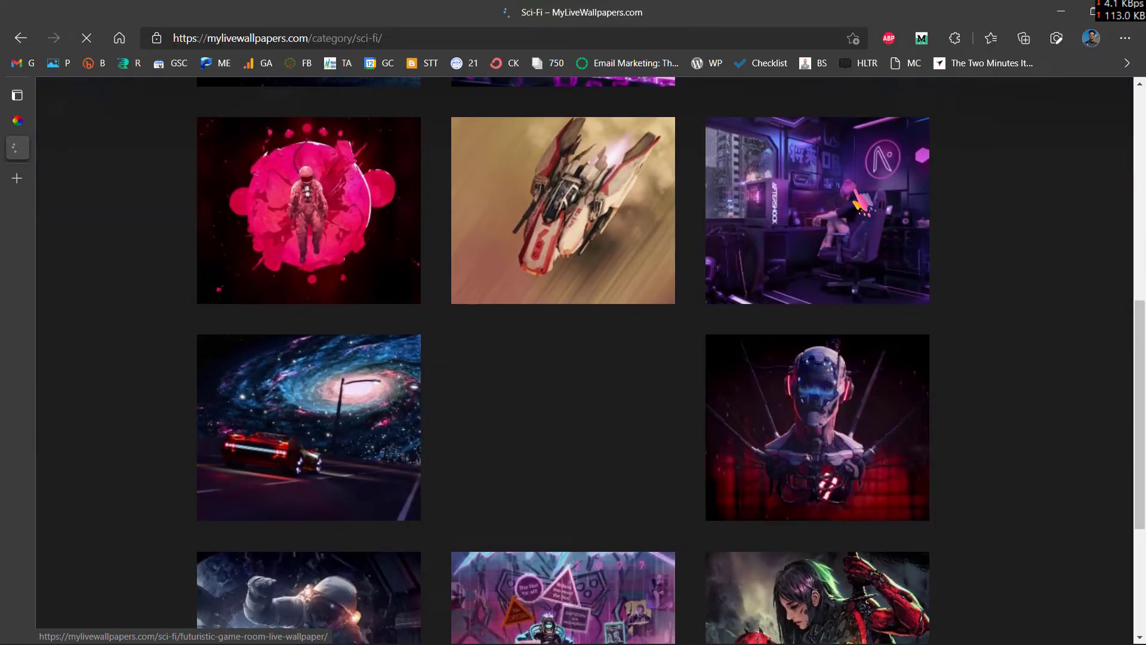
Download the 1920 x 1080 Futuristic-Game-Room.mp4 with IDM into a new Downloads\Video folder
click(859, 200)
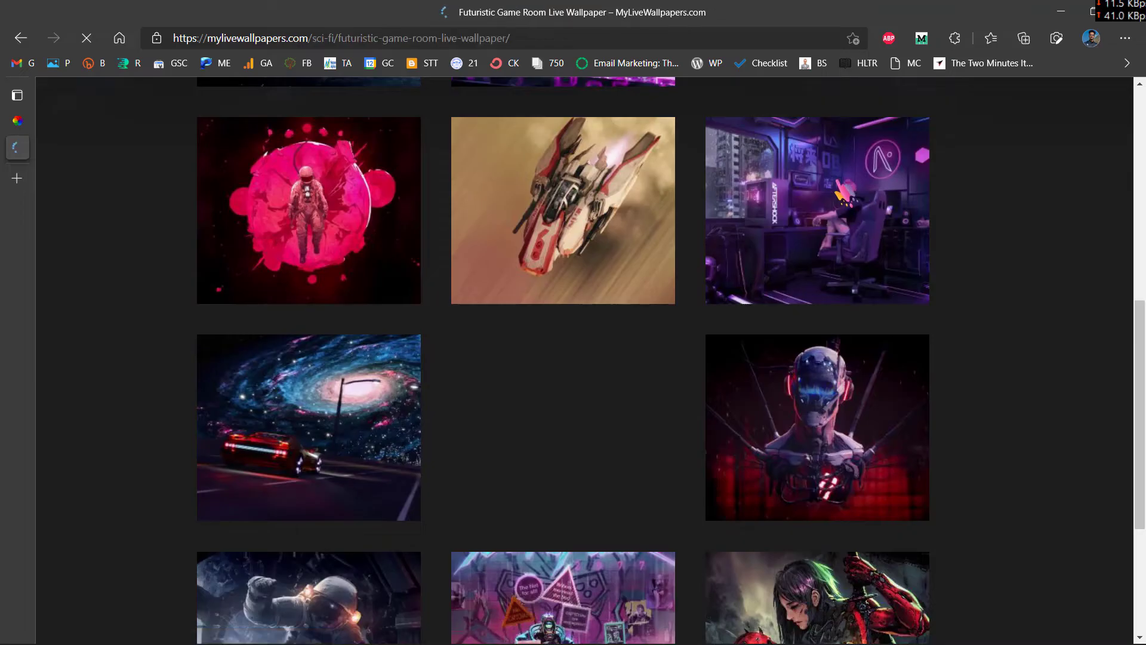
scroll(788, 353, down, 3)
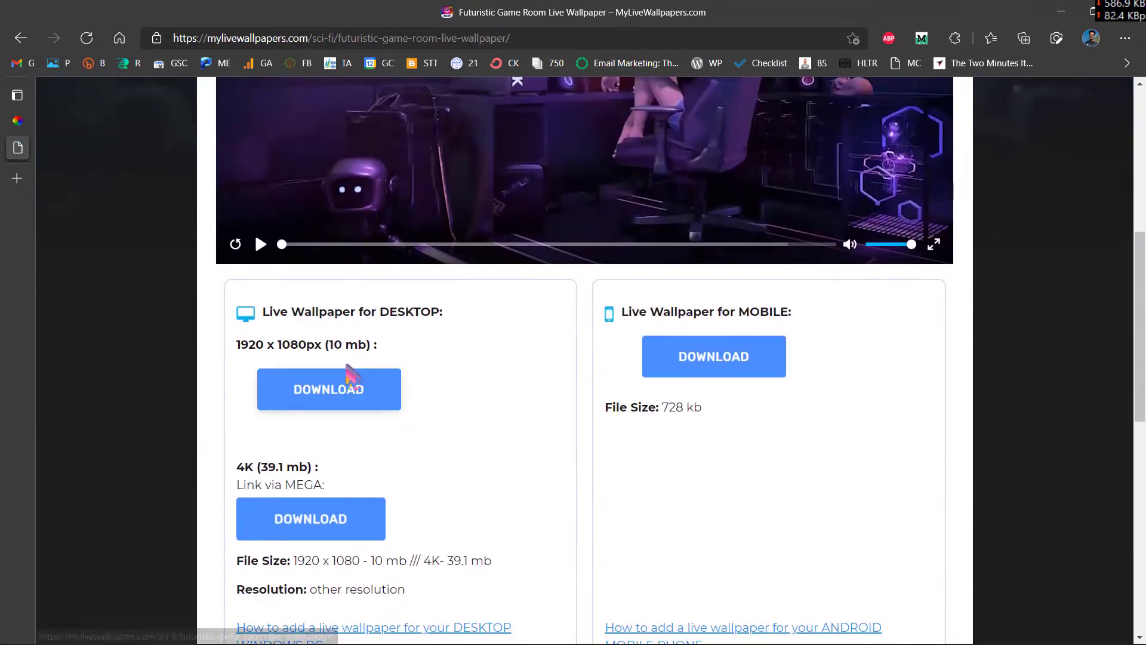
click(341, 395)
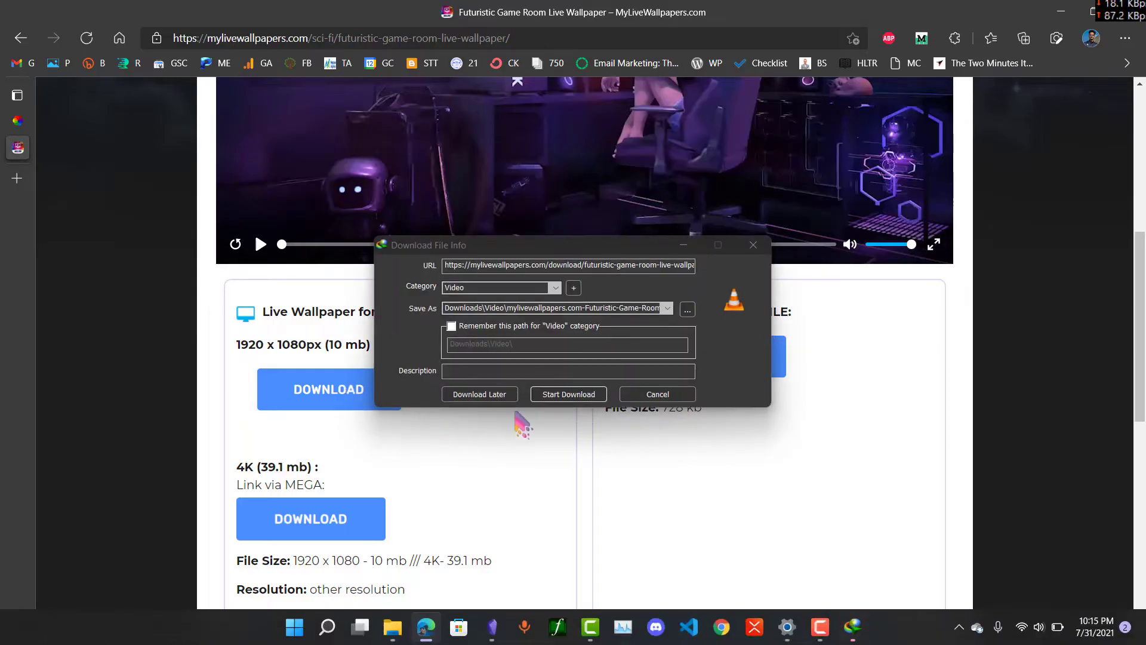
click(574, 395)
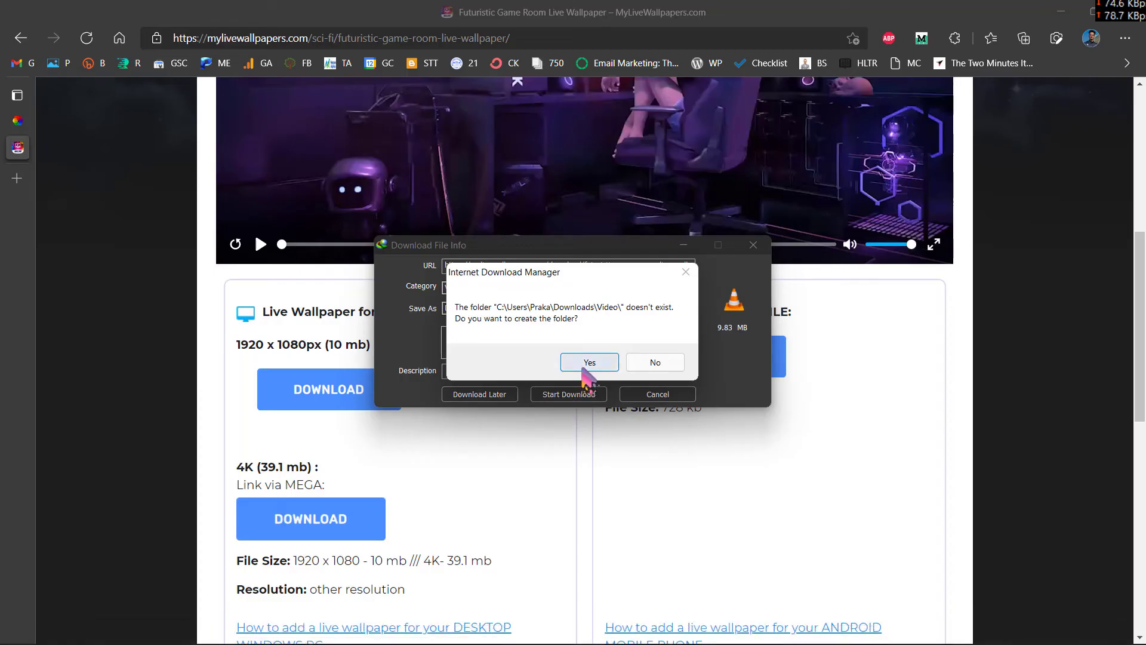
click(587, 362)
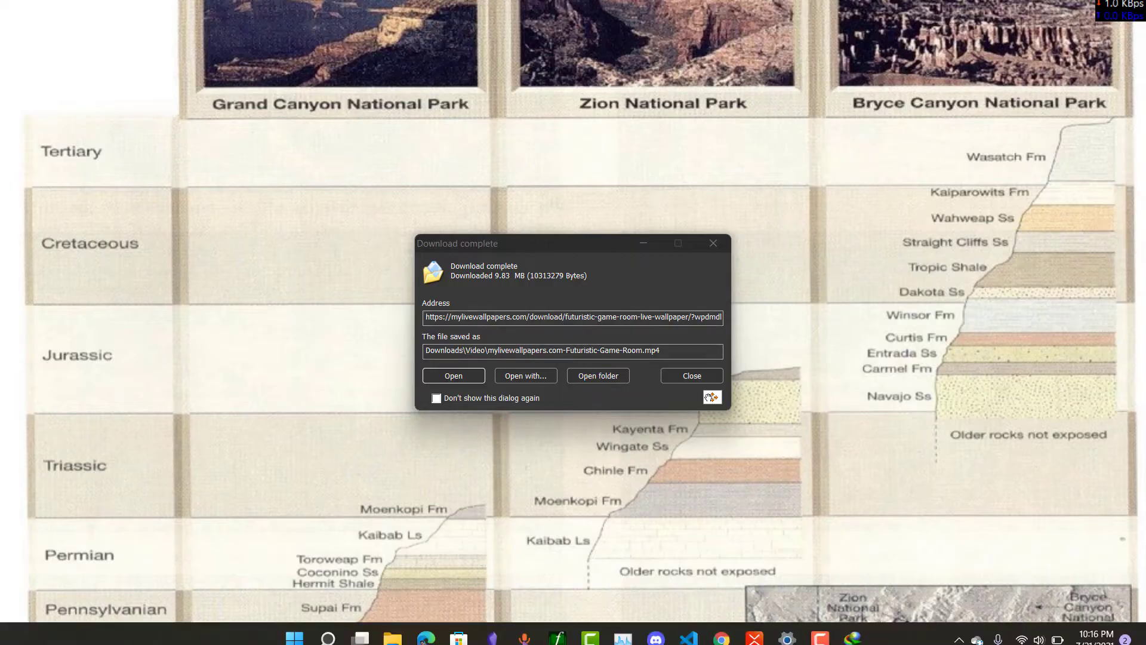
Launch Lively Wallpaper and finish first-run setup with Start with Windows on and the Normal interface
click(294, 626)
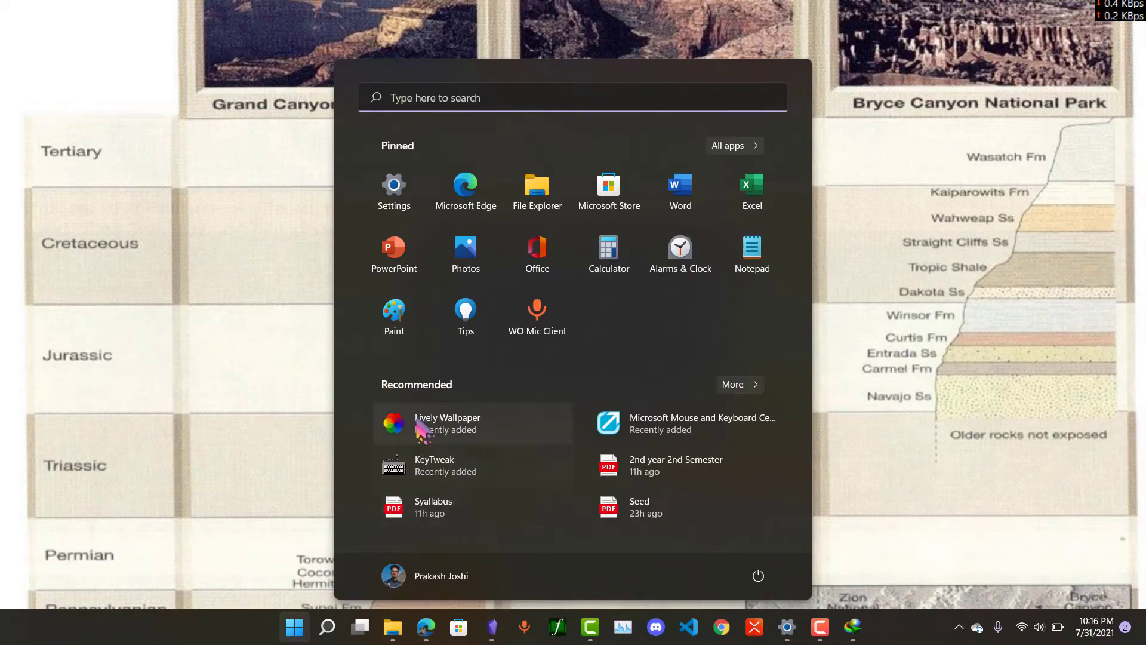
click(418, 425)
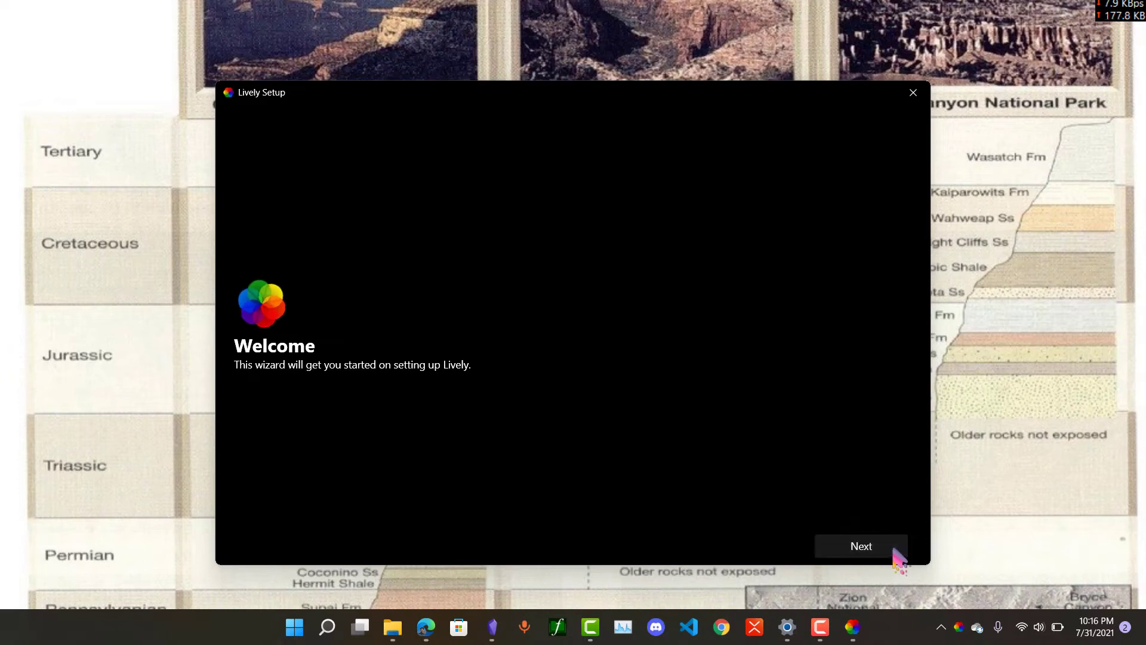
click(894, 549)
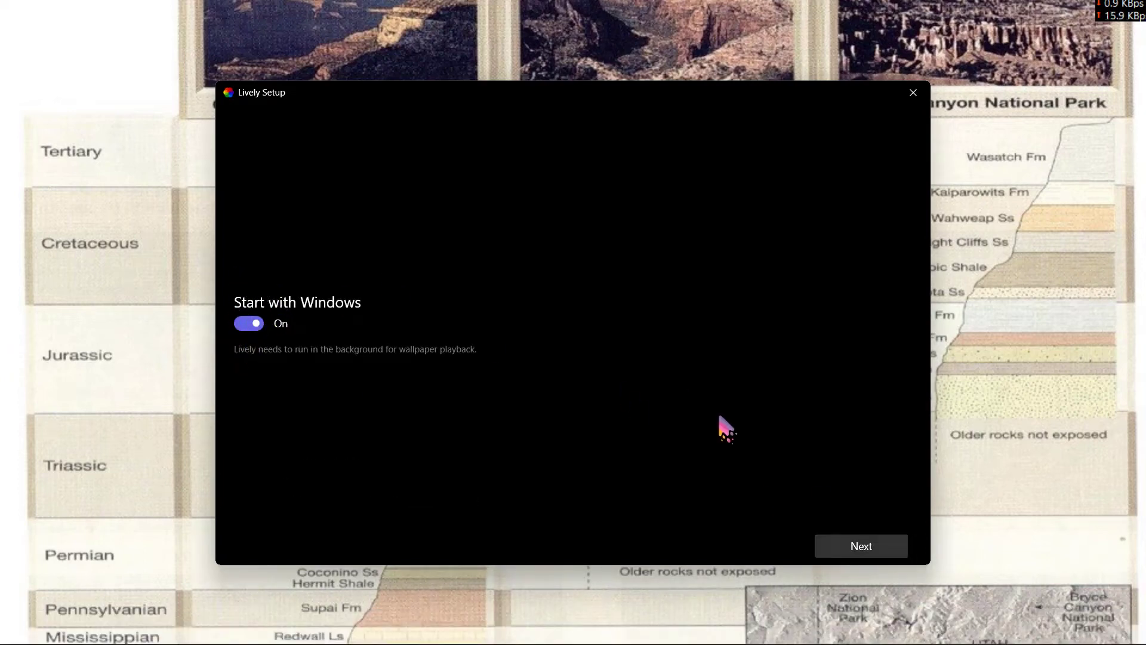
click(852, 545)
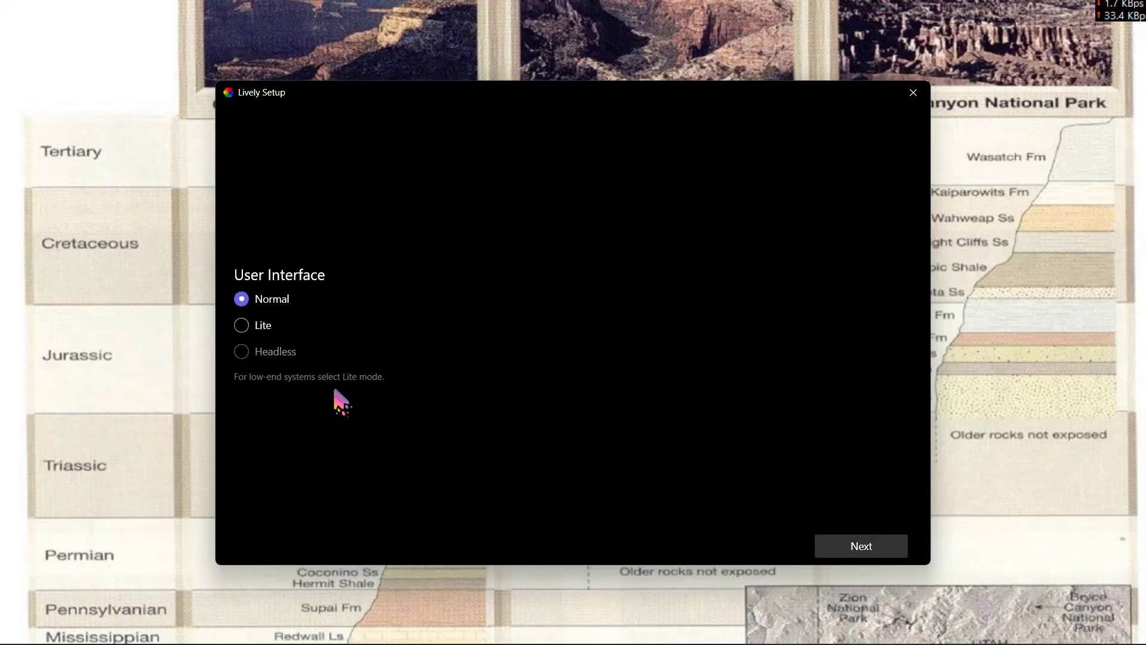
click(855, 543)
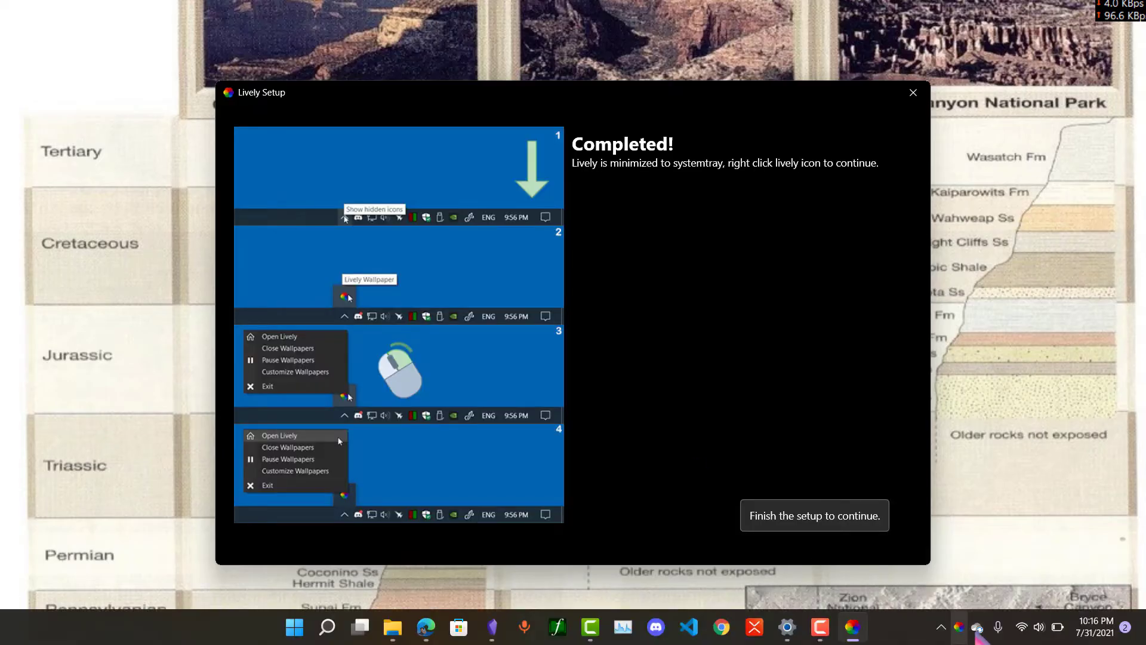
right_click(959, 628)
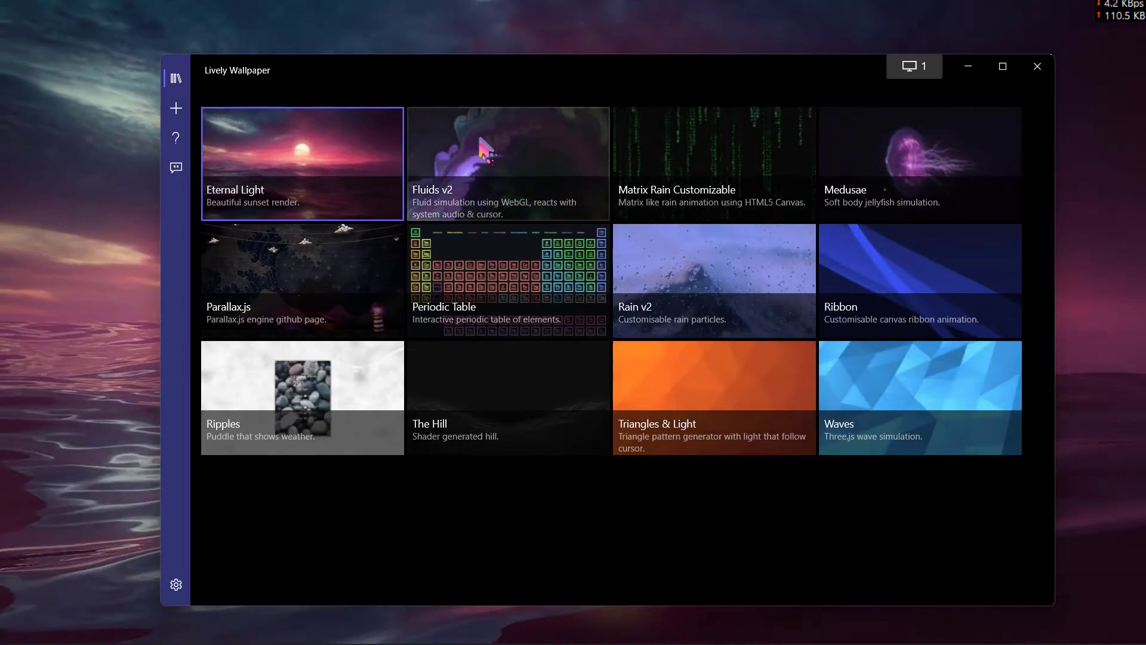
Apply Fluids v2, then import Downloads\Video\Futuristic-Game-Room as a new Lively wallpaper
click(482, 149)
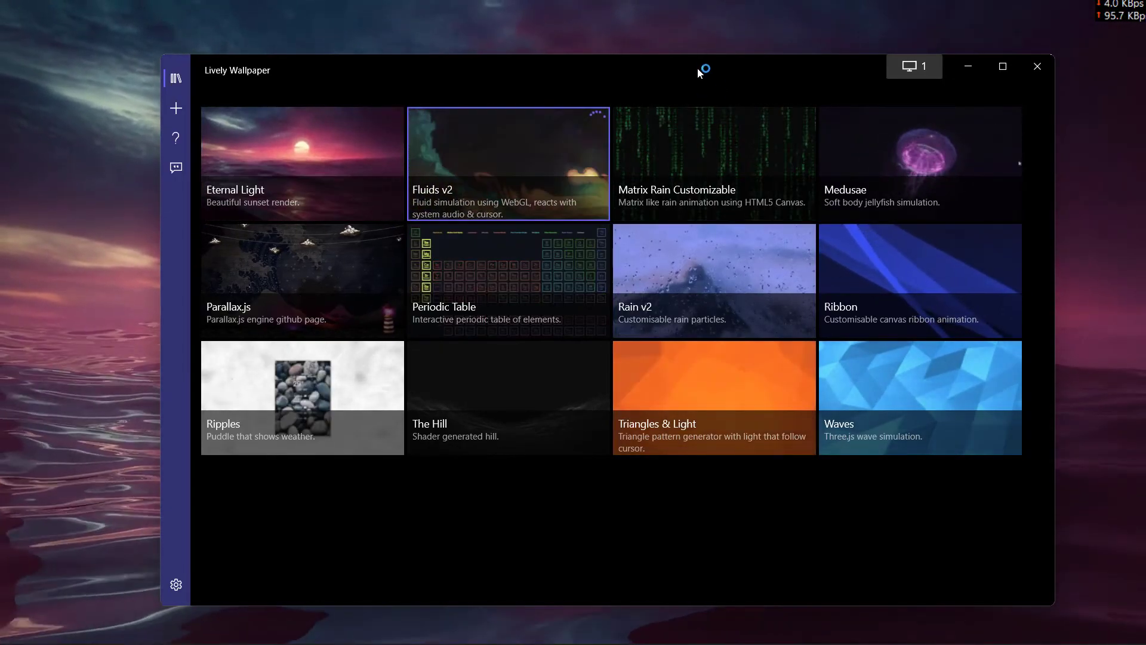
mouse_move(700, 71)
mouse_down()
mouse_move(610, 255)
mouse_move(843, 426)
mouse_move(614, 77)
mouse_move(699, 31)
mouse_move(647, 115)
mouse_move(567, 120)
mouse_move(643, 20)
mouse_move(697, 80)
mouse_up()
click(176, 116)
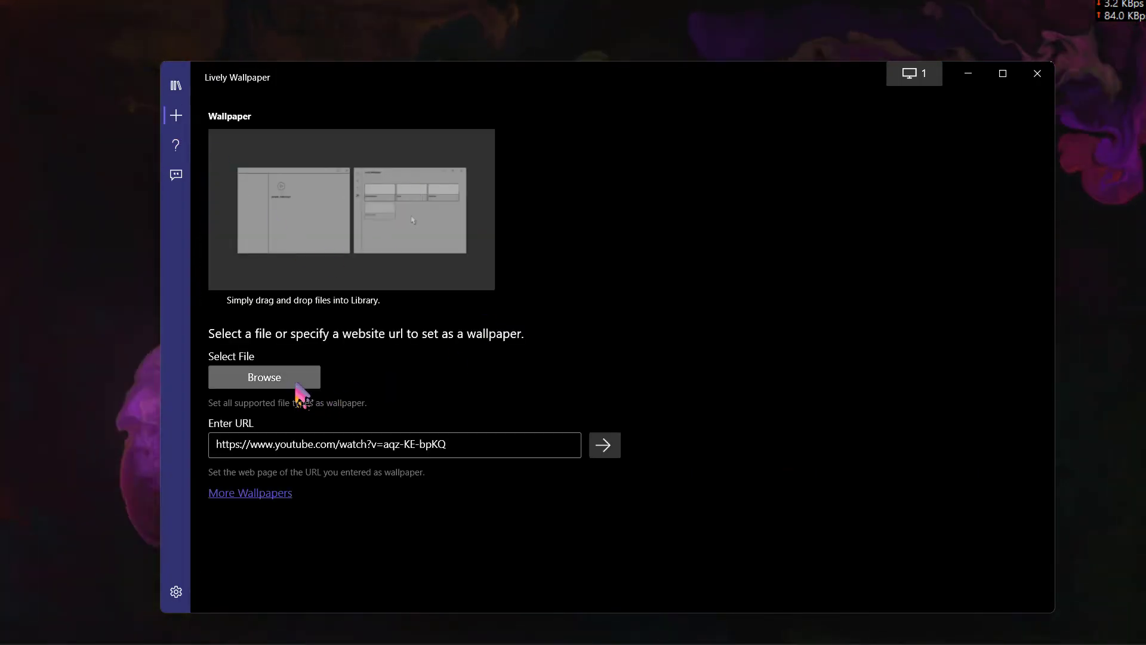
click(297, 385)
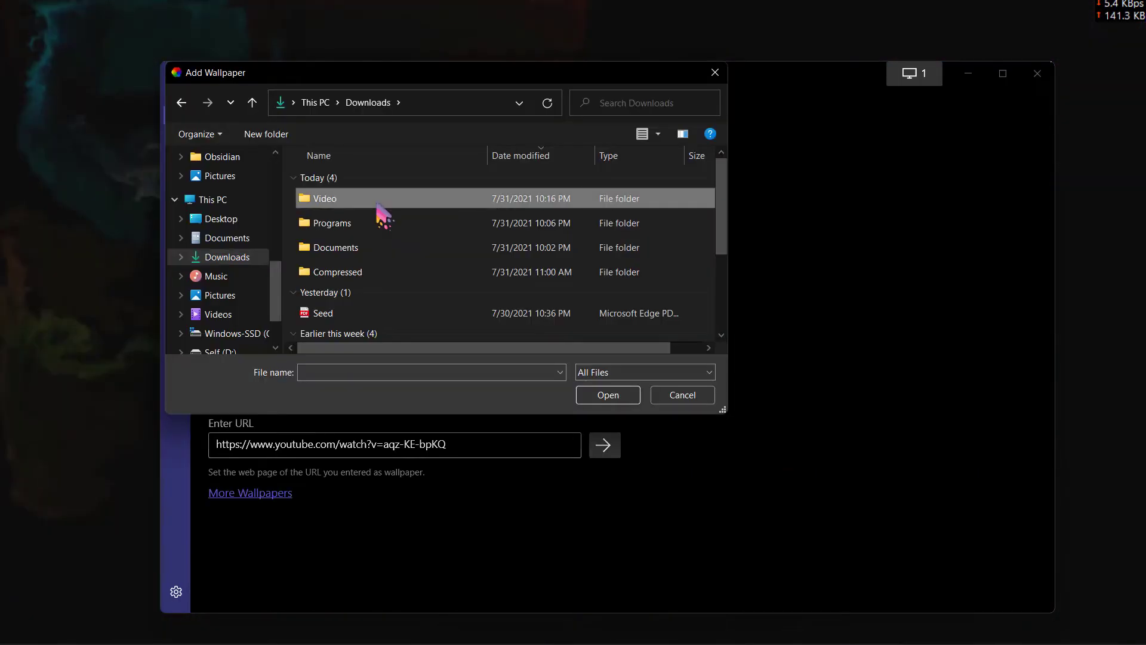
double_click(378, 205)
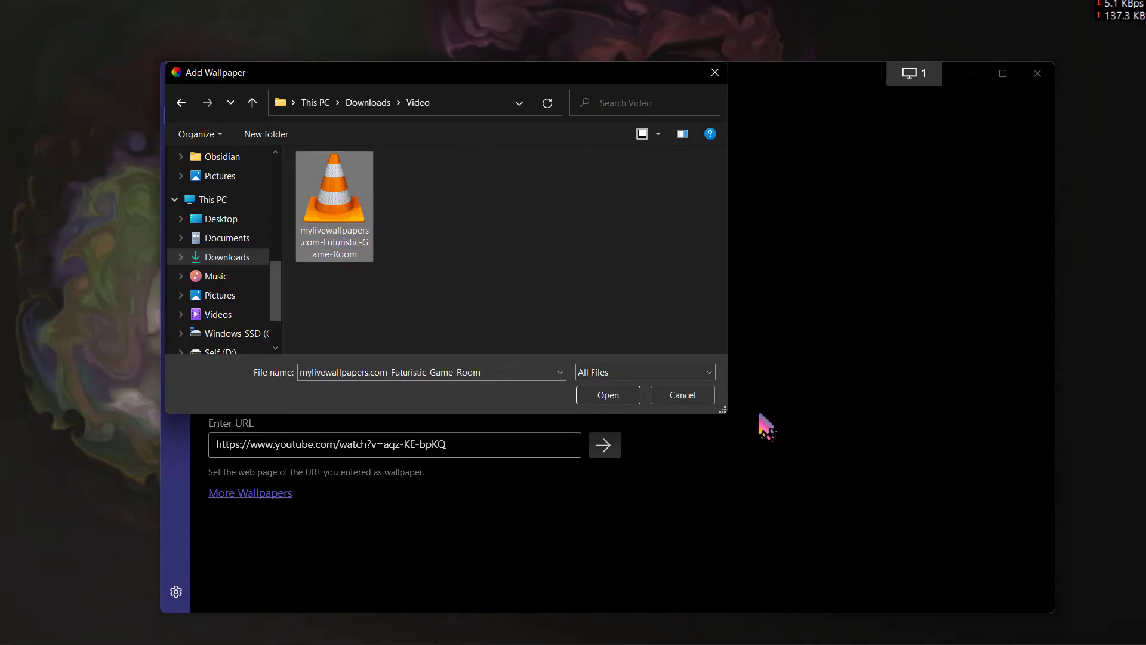
click(615, 398)
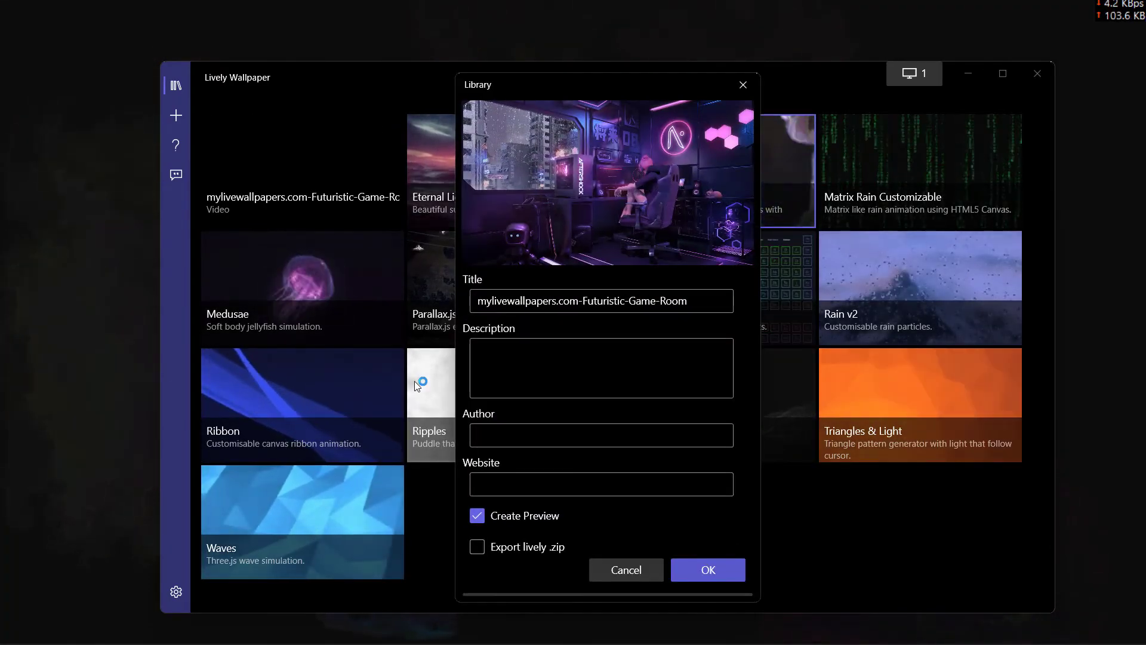
Confirm the Futuristic Game Room details so it becomes the active wallpaper with a library tile
click(714, 572)
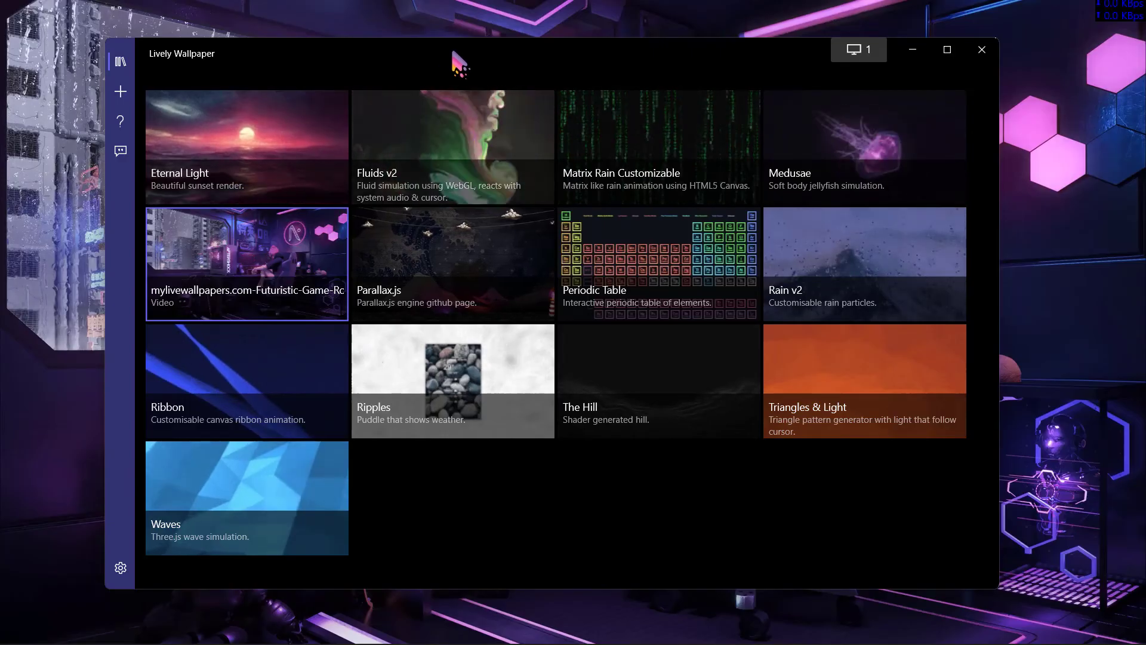
drag(460, 62, 463, 36)
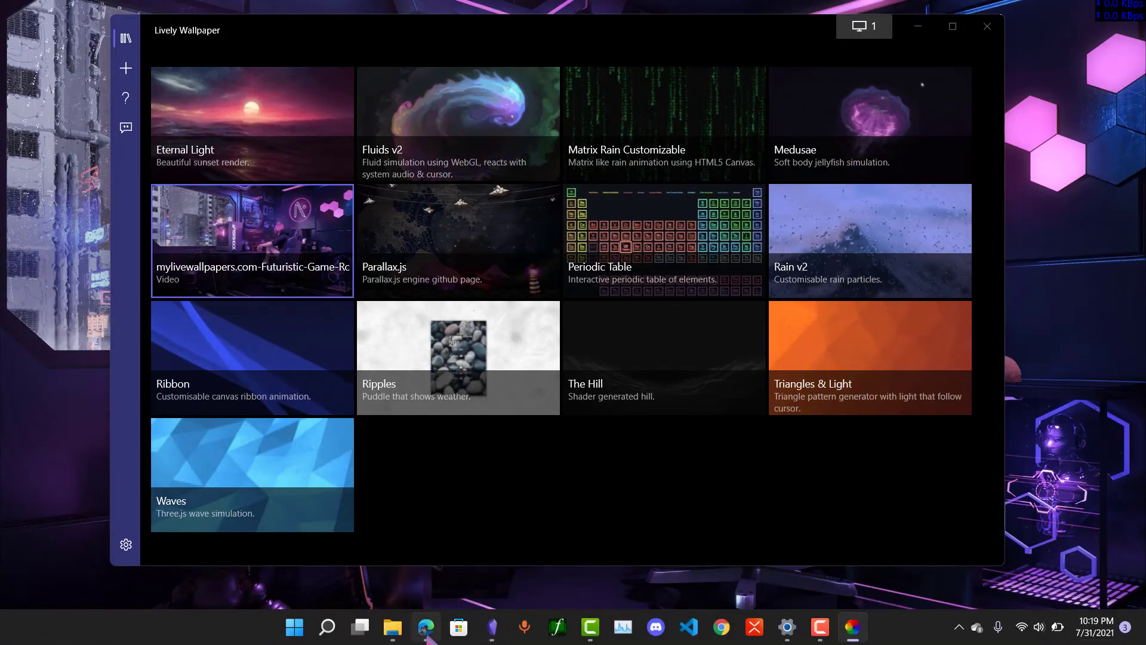
Return to the Futuristic Game Room page in Edge and scroll through its download options
click(426, 627)
scroll(294, 161, down, 6)
scroll(477, 209, up, 6)
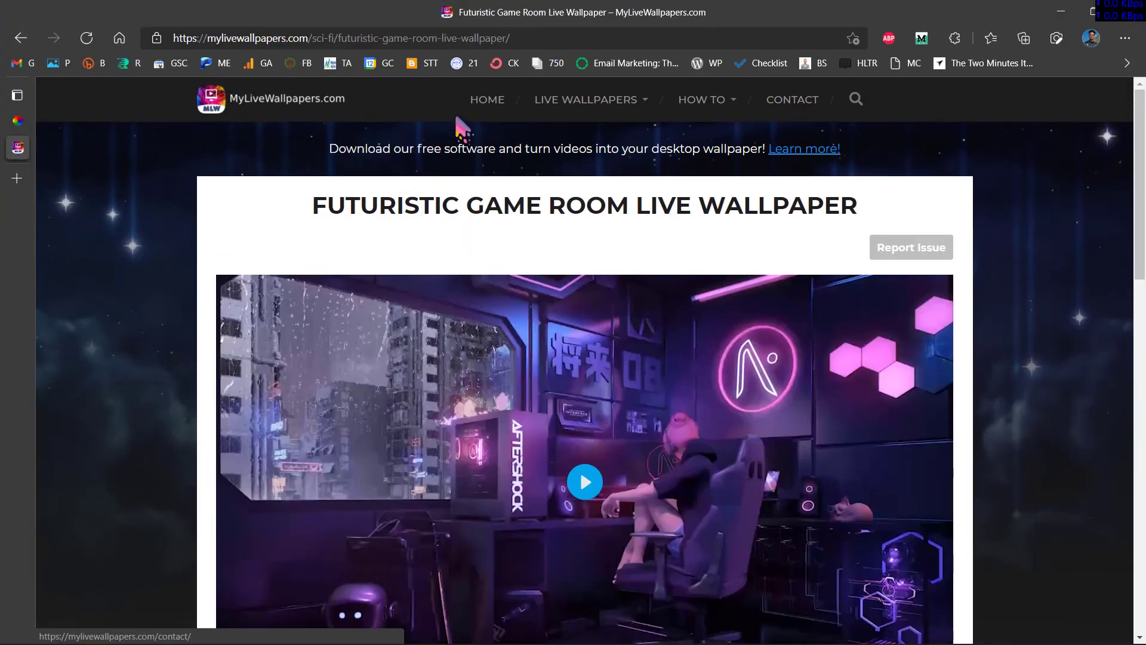
mouse_move(606, 105)
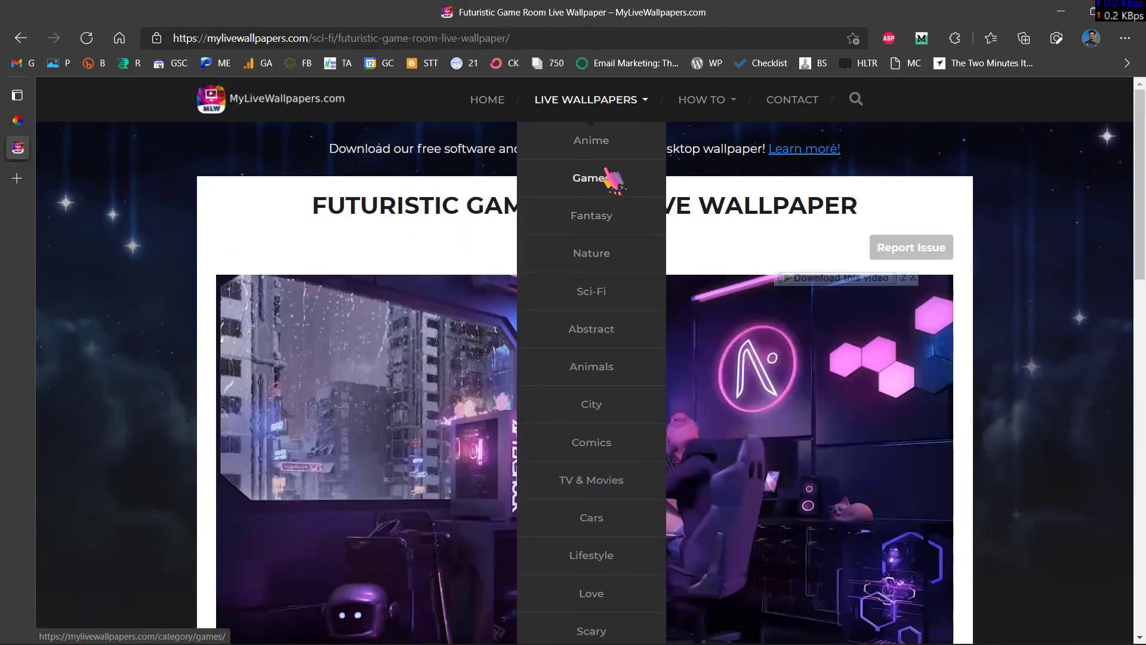
scroll(648, 404, down, 5)
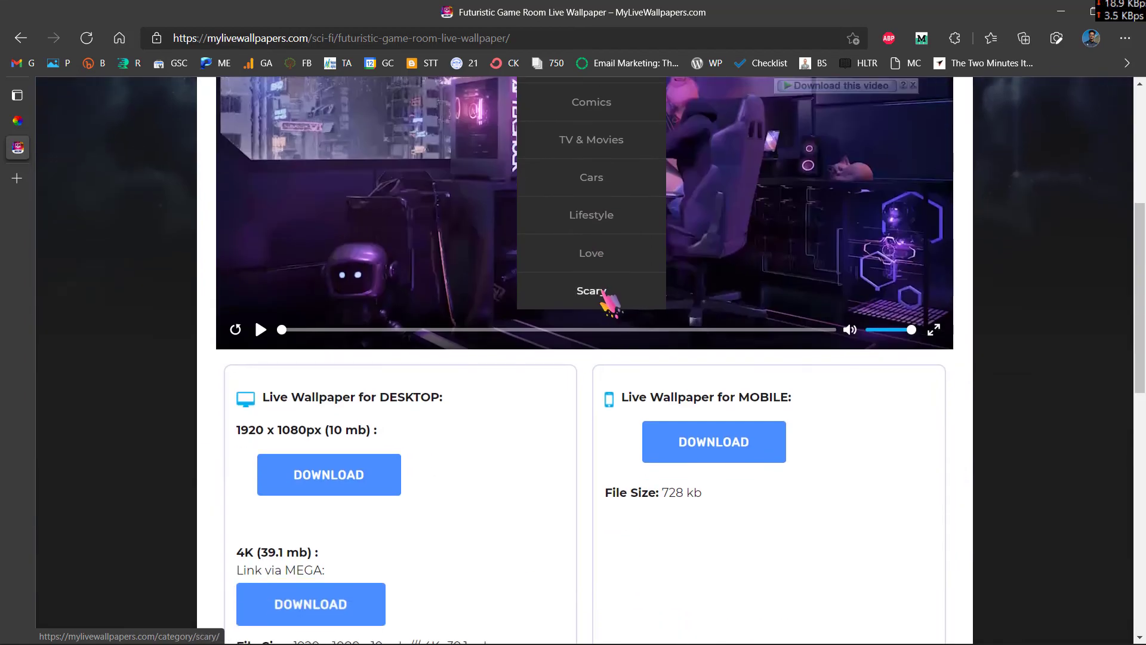